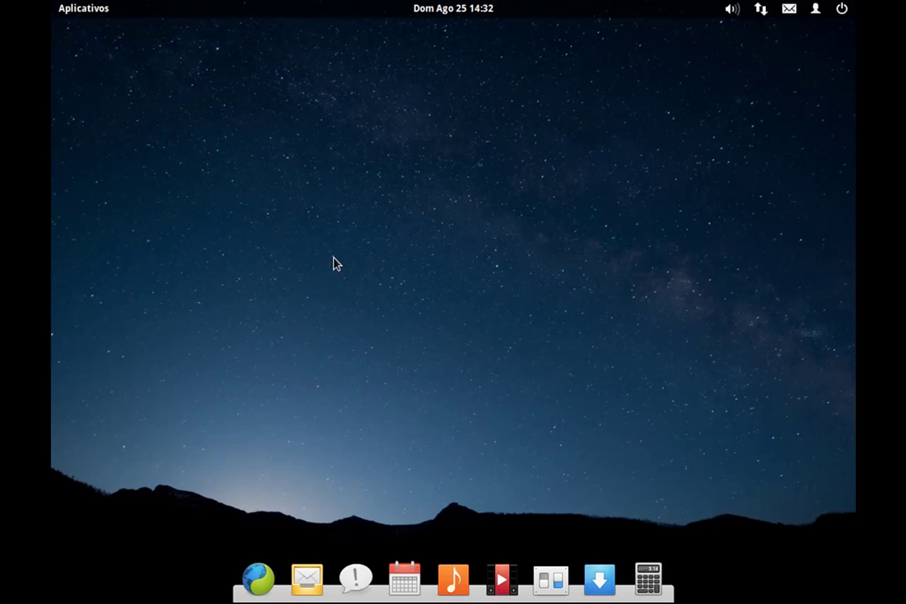
left_click(260, 581)
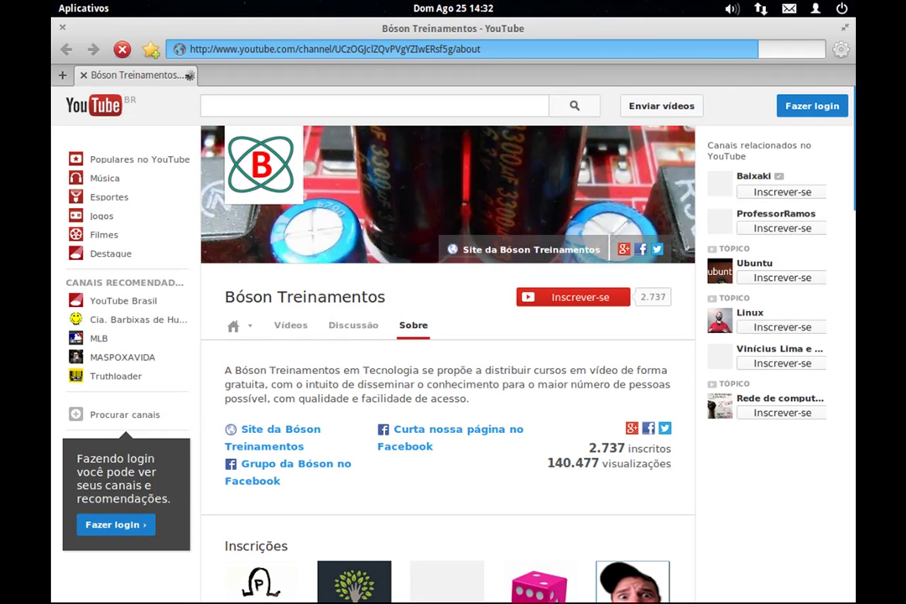
left_click(427, 46)
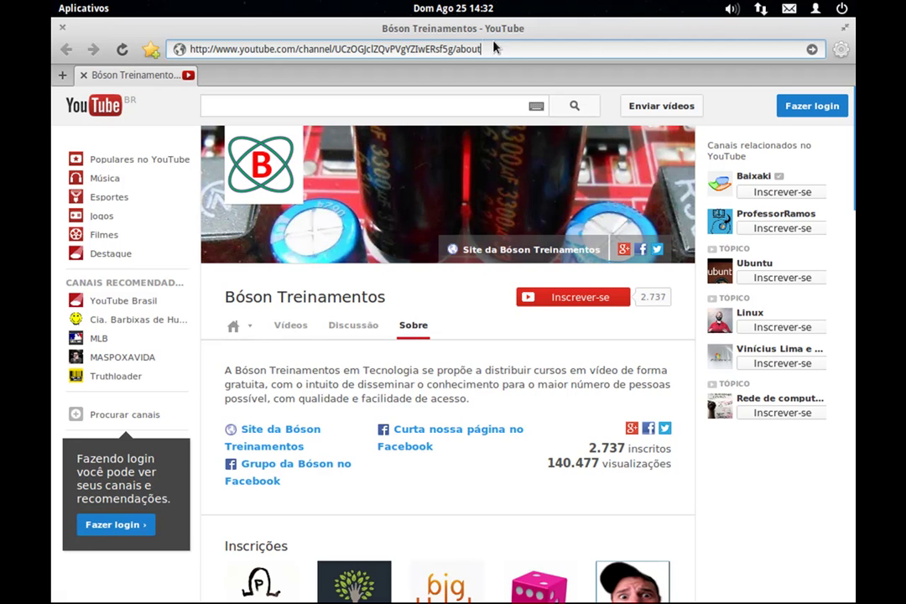
left_click_drag(495, 46, 175, 50)
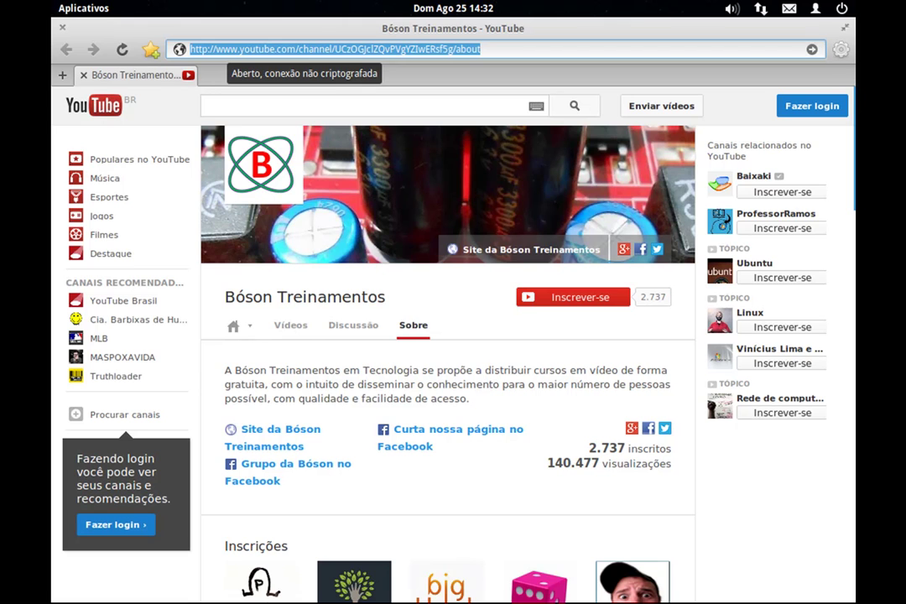
type("www")
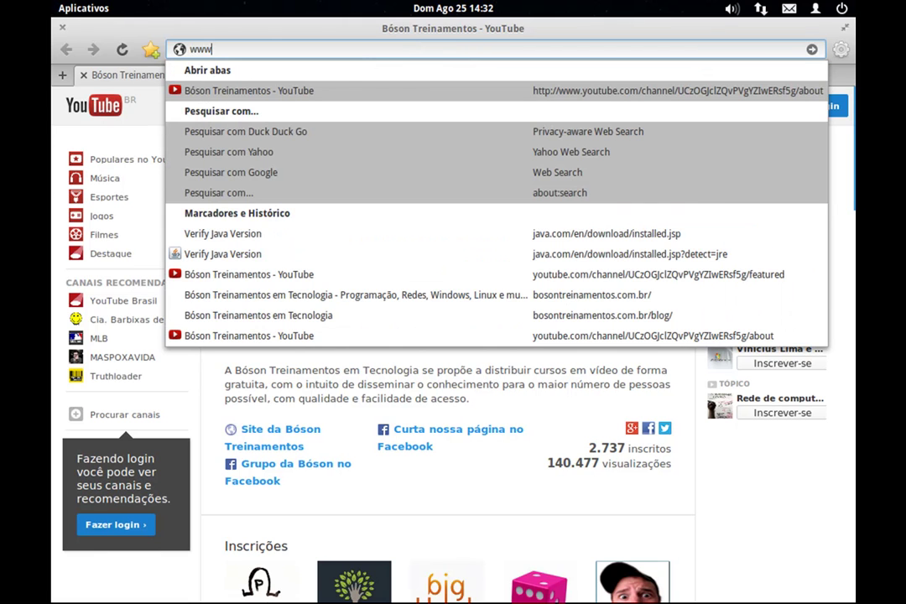
type(".angry")
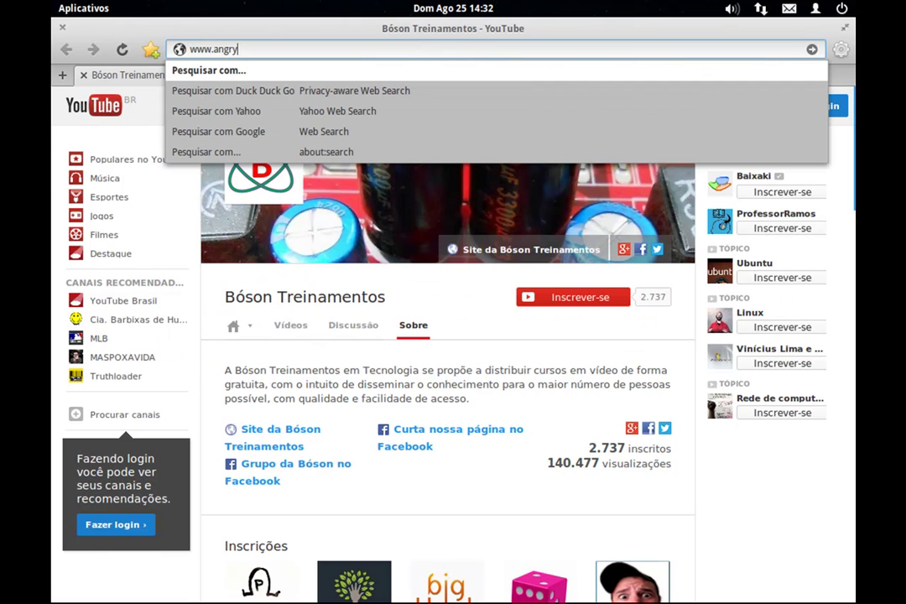
type("ip.org")
key("Return")
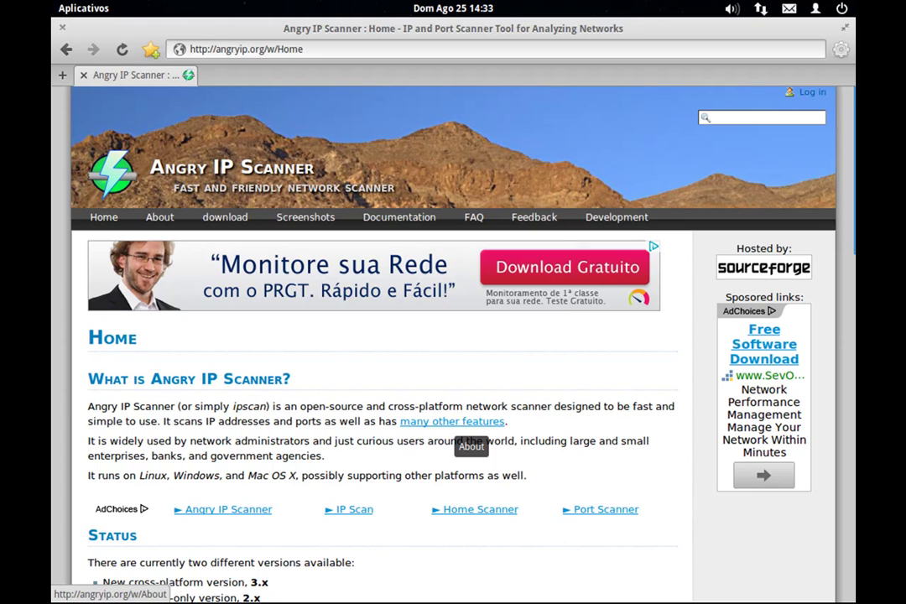
View the scanner's feature description, save the 64-bit Ubuntu/Debian DEB package from the download page, and close the browser.
left_click(451, 422)
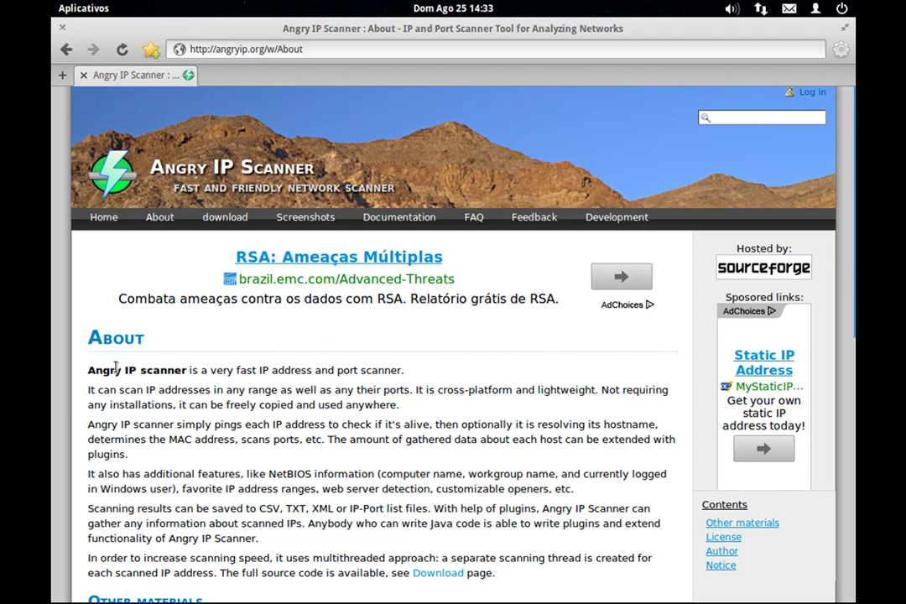
left_click(223, 219)
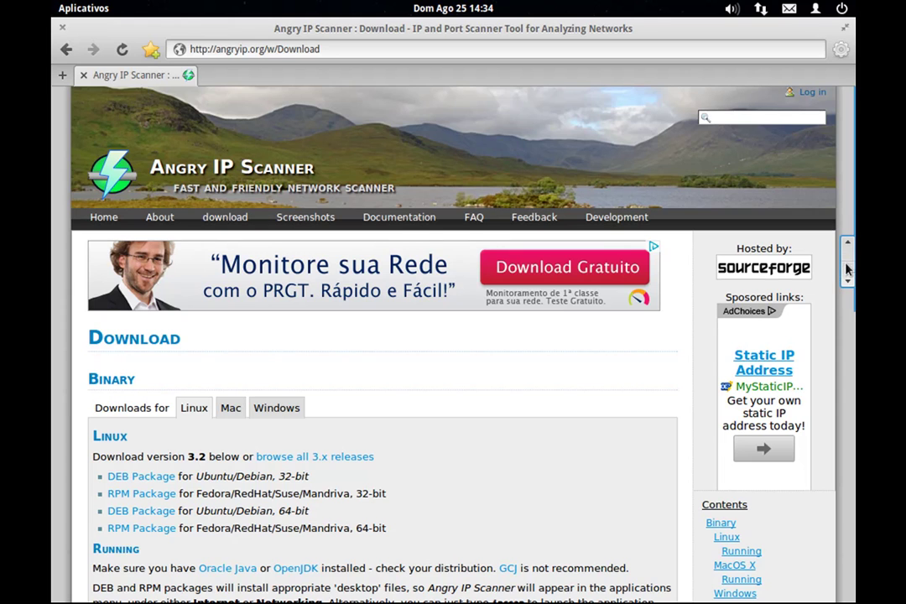
scroll(715, 227, "down", 2)
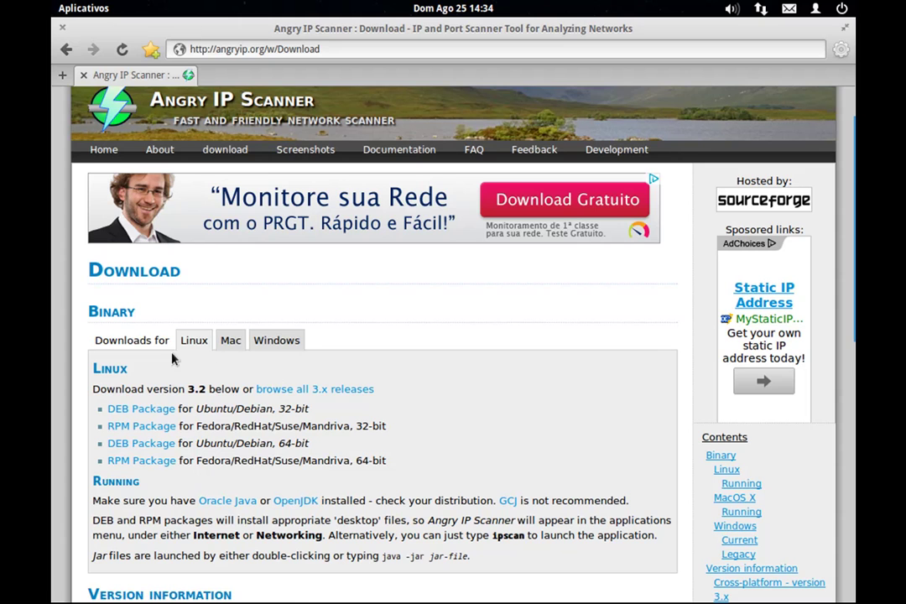
left_click(134, 448)
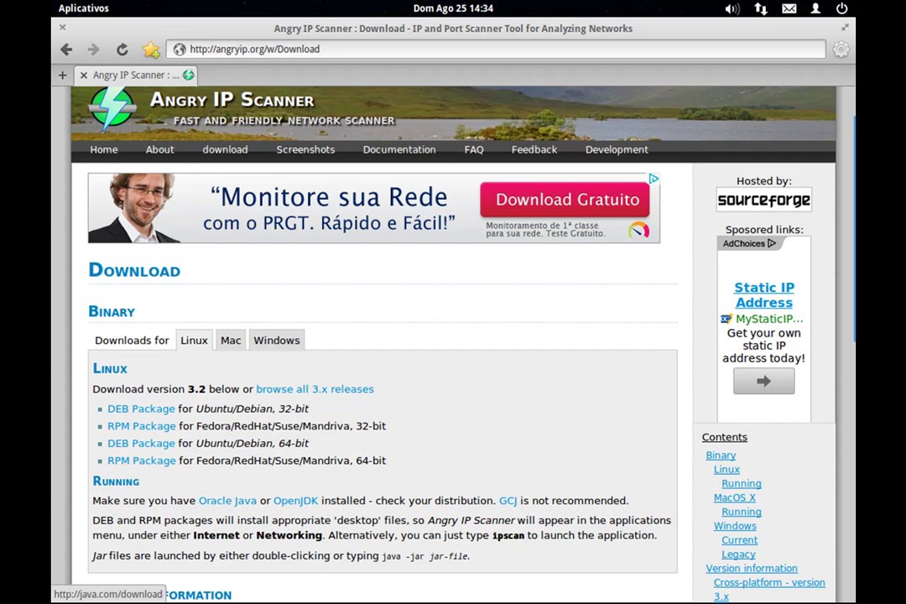
left_click(140, 445)
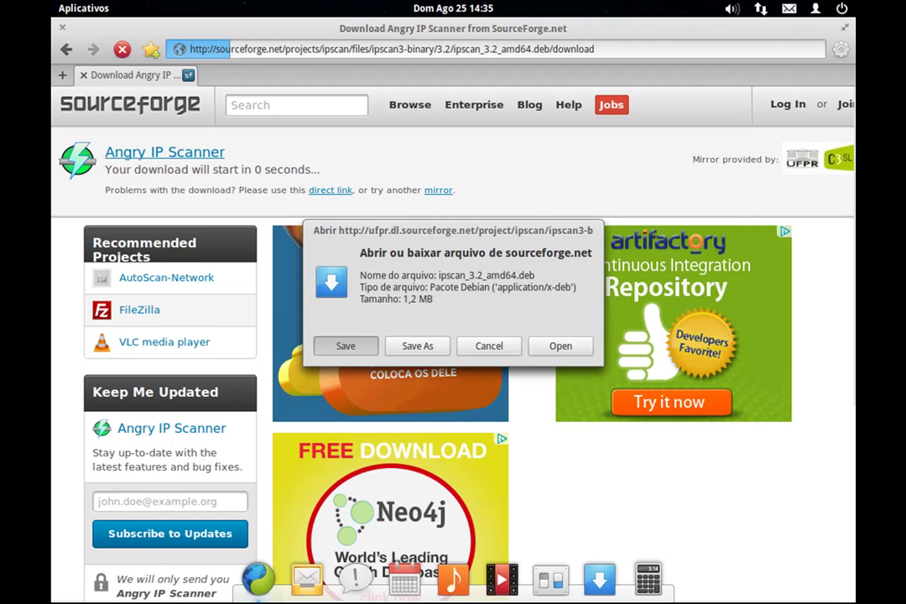
left_click(345, 347)
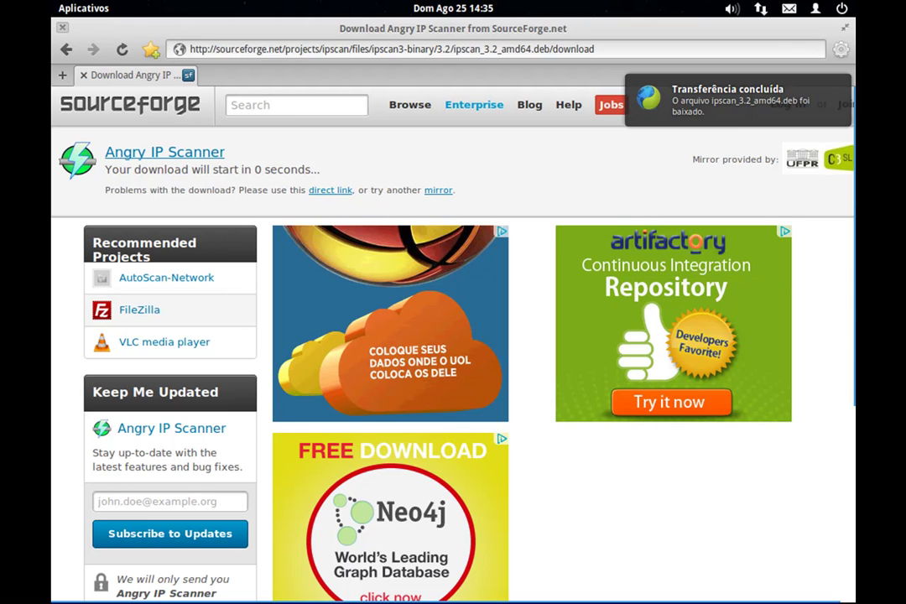
left_click(62, 27)
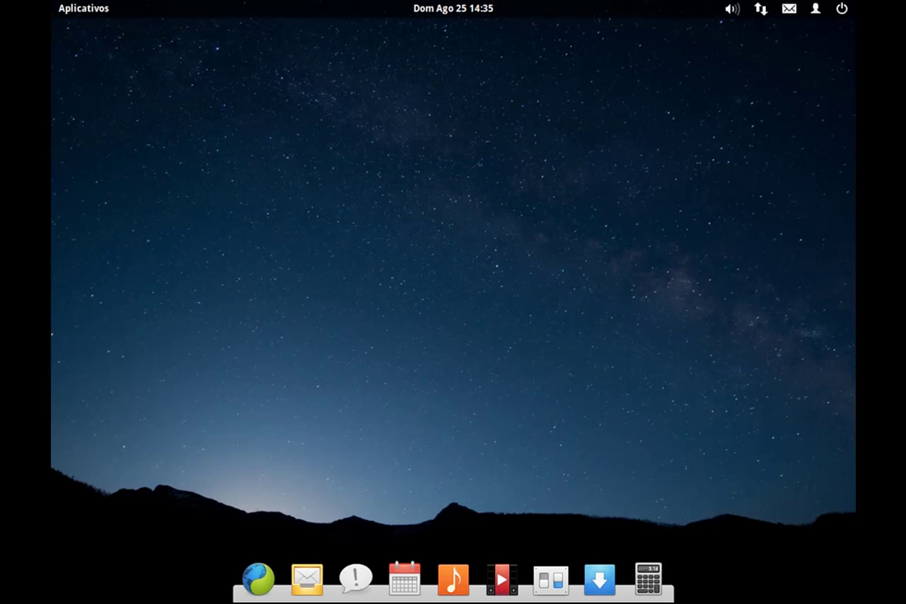
Open a terminal window from the installed applications.
left_click(84, 8)
left_click(291, 462)
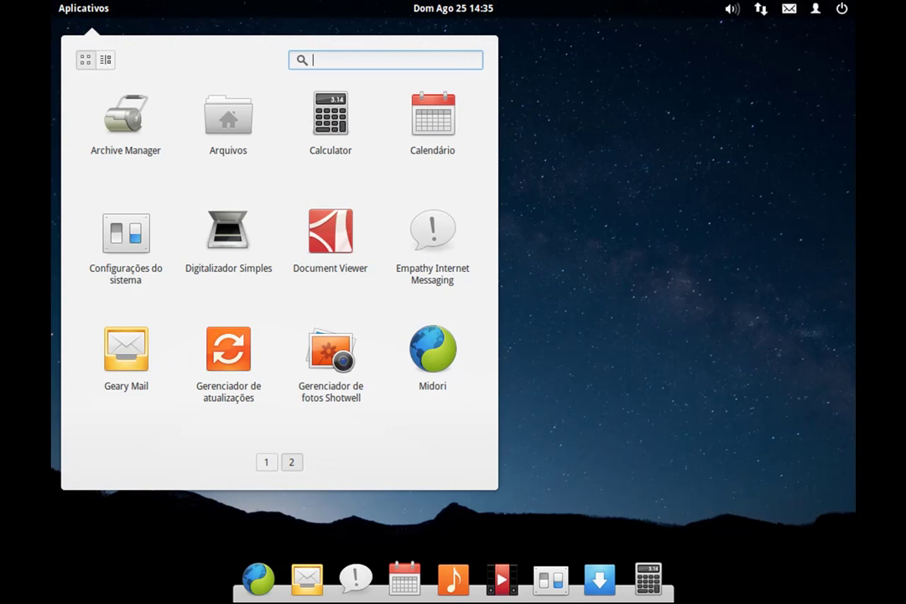
left_click(229, 361)
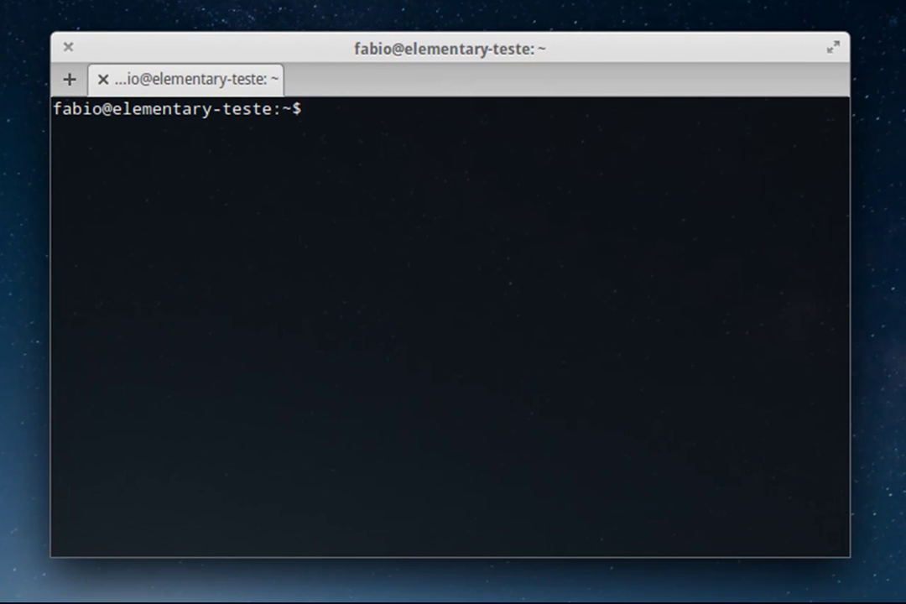
Change to the Downloads directory with cd and list its contents with ls.
type("cd Downlads")
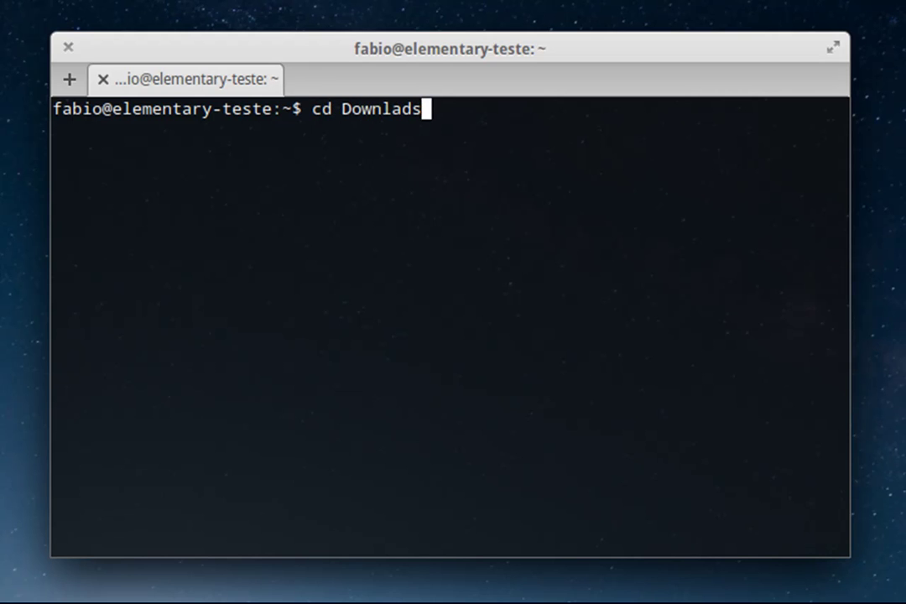
key("Left")
key("Left")
key("Left")
key("Left")
key("Left")
key("Right")
key("Right")
type("o")
key("Return")
type("ls")
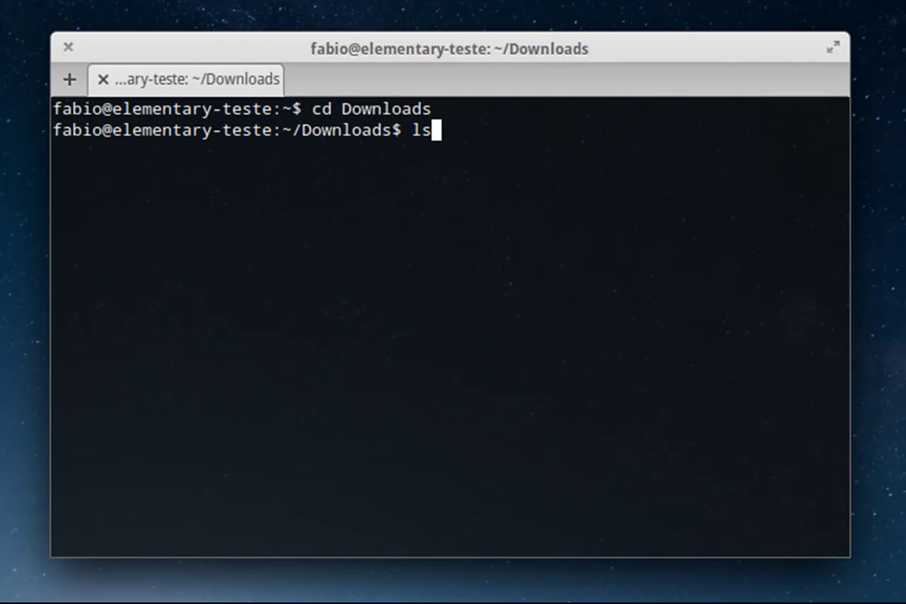
key("Return")
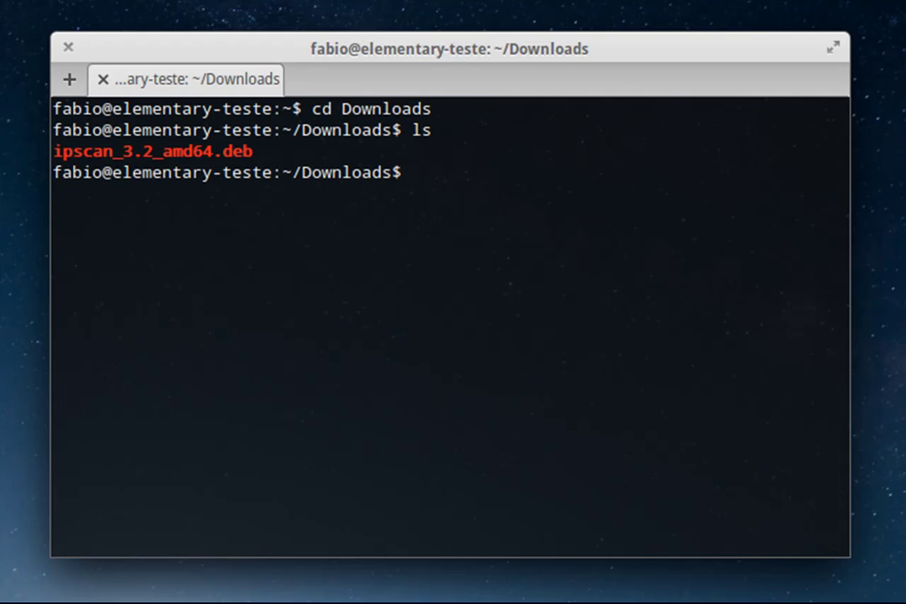
Install ipscan_3.2_amd64.deb with sudo dpkg -i, enter the sudo password, and clear the terminal.
type("sudo dpkg -i ip")
key("Tab")
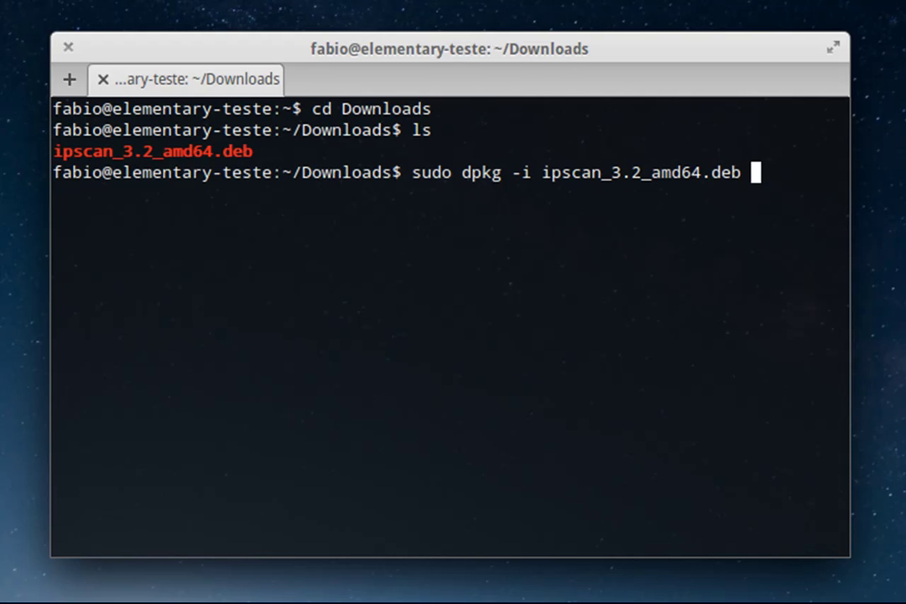
key("Return")
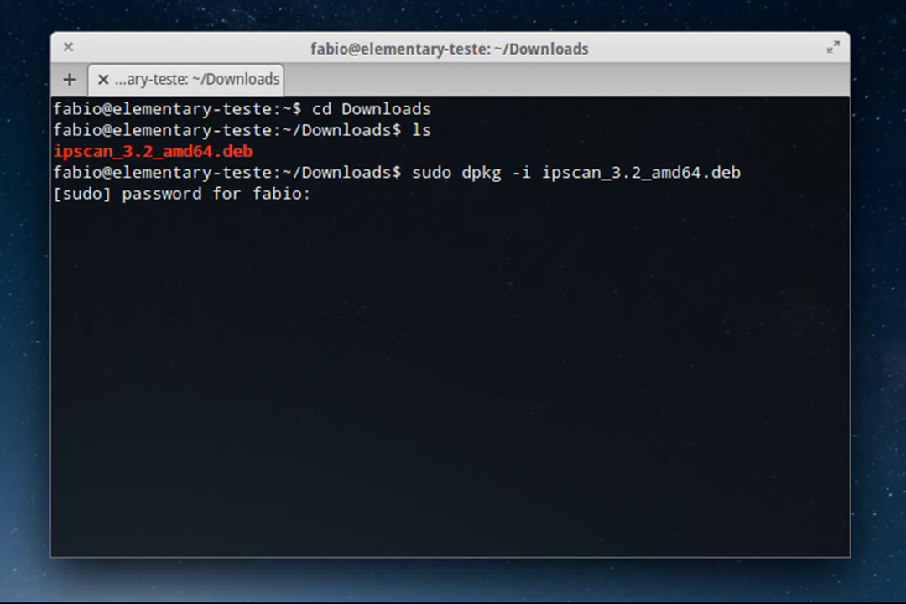
key("Return")
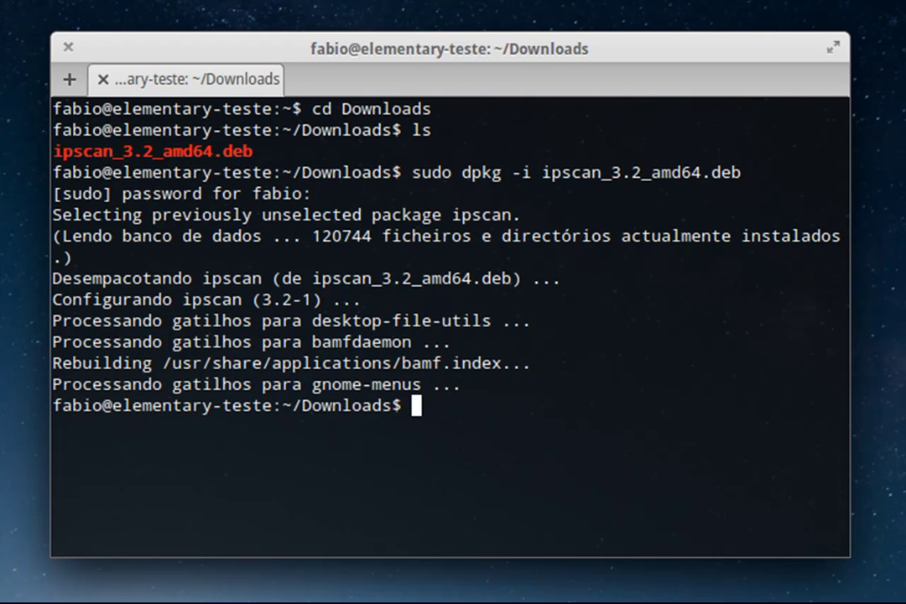
key("ctrl+l")
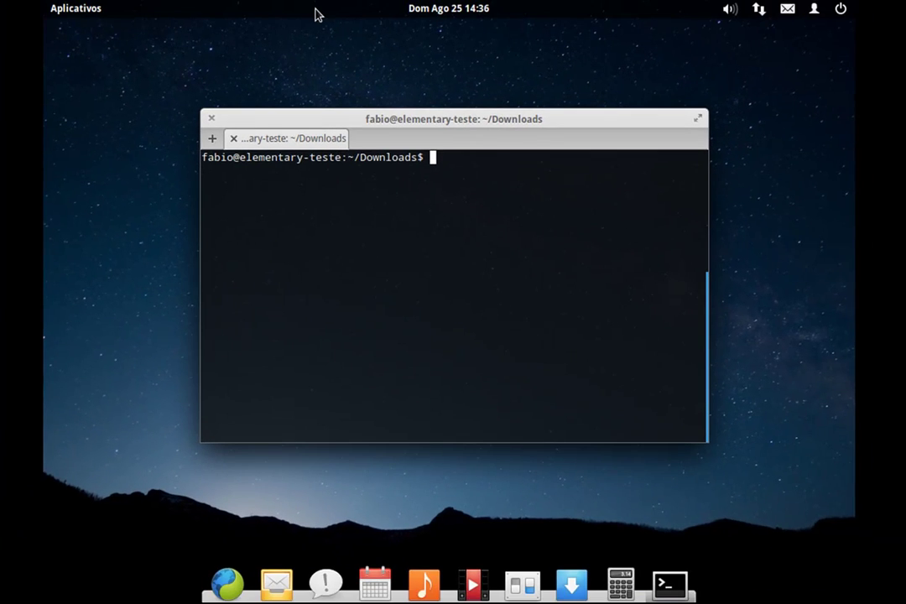
Start Angry IP Scanner from the terminal with the ipscan command and dismiss its introductory dialog.
left_click(76, 10)
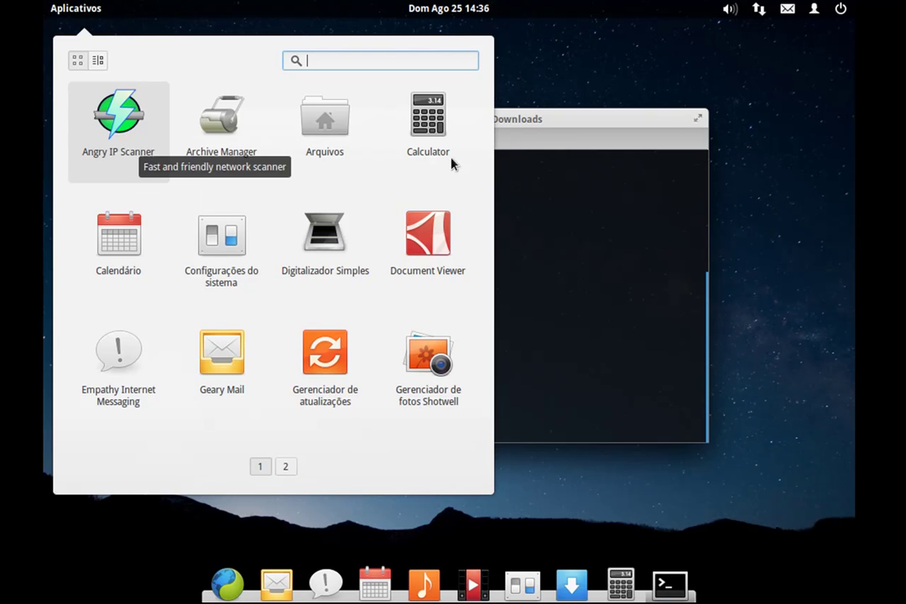
left_click(532, 122)
type("ipscan")
key("Return")
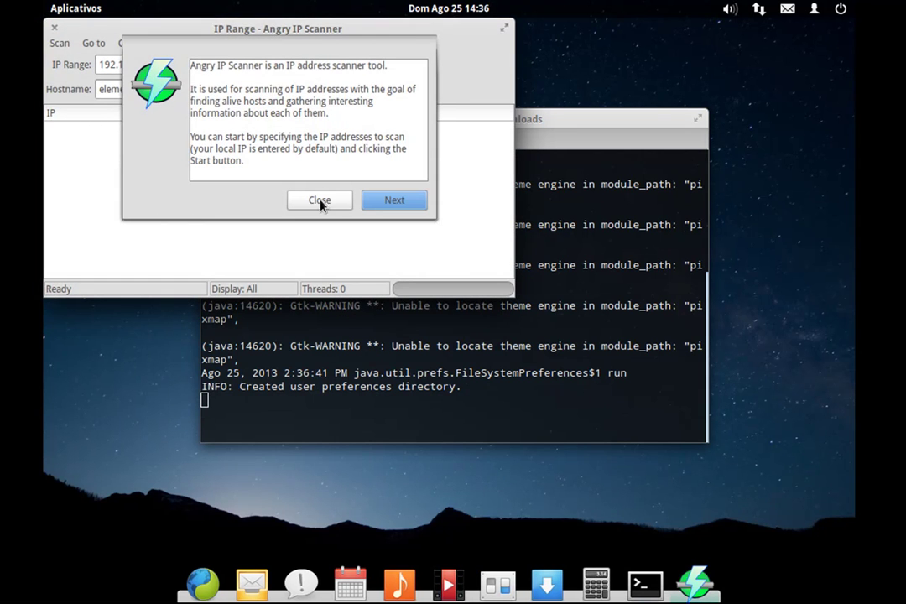
left_click(318, 201)
Move the Angry IP Scanner window over the terminal and extend its height for the results list.
left_click_drag(321, 29, 494, 152)
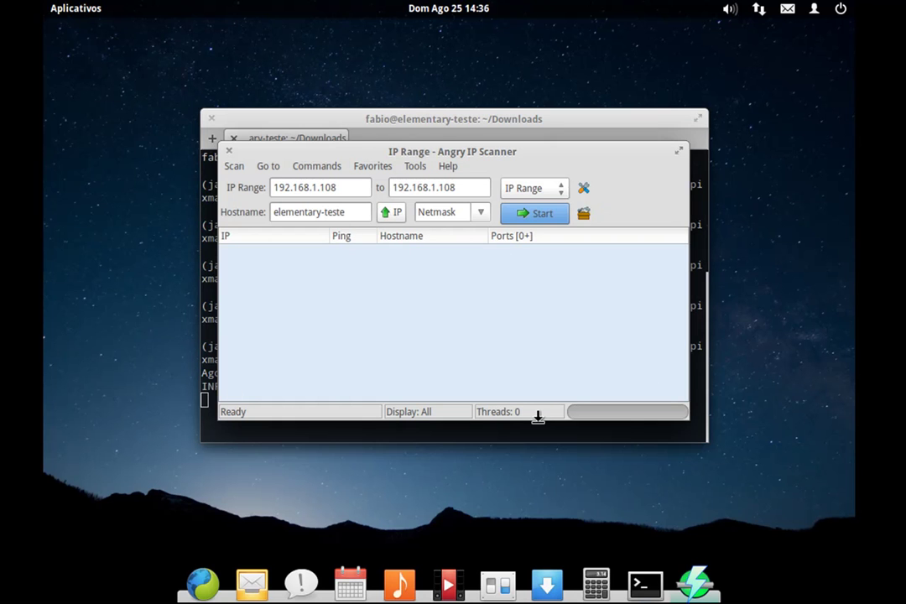
left_click_drag(535, 420, 535, 576)
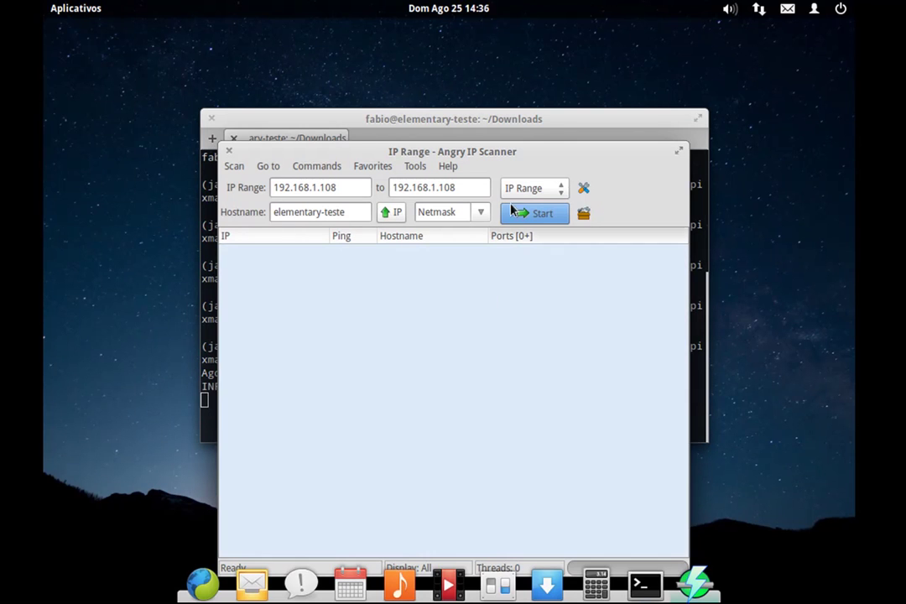
left_click_drag(491, 150, 486, 89)
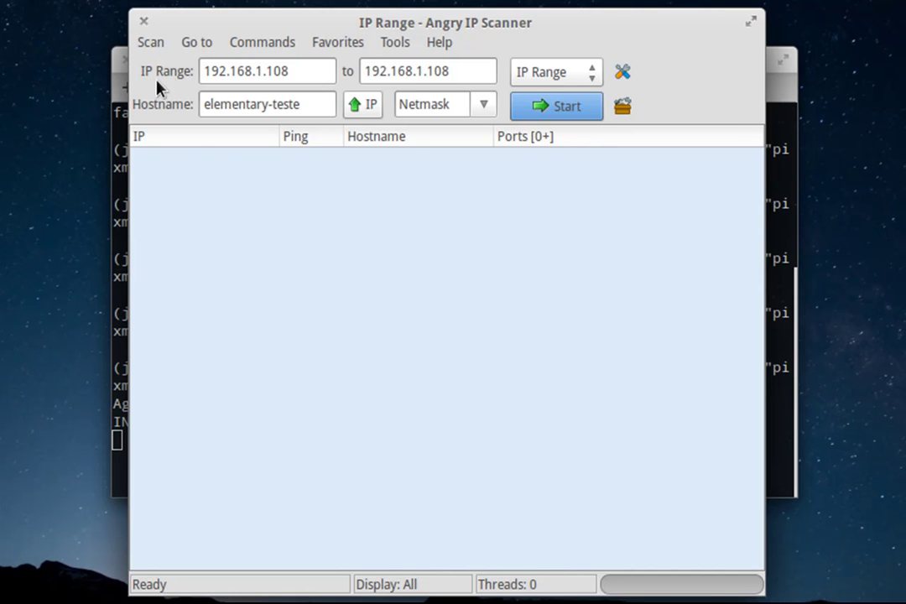
Set the scan range from 192.168.1.100 to 192.168.1.200, keeping IP Range as the address source.
left_click(317, 69)
left_click(392, 66)
left_click(303, 73)
key("BackSpace")
type("0")
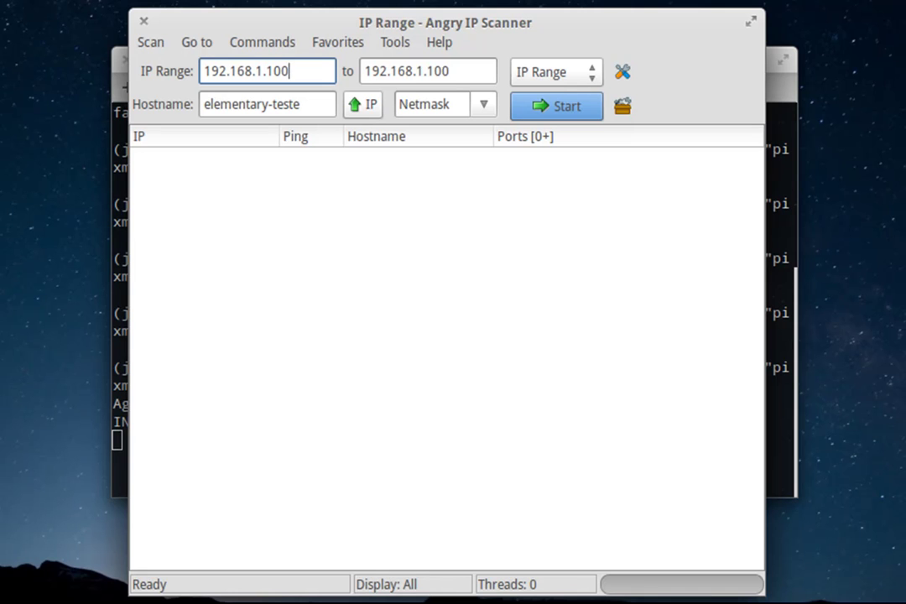
left_click(433, 72)
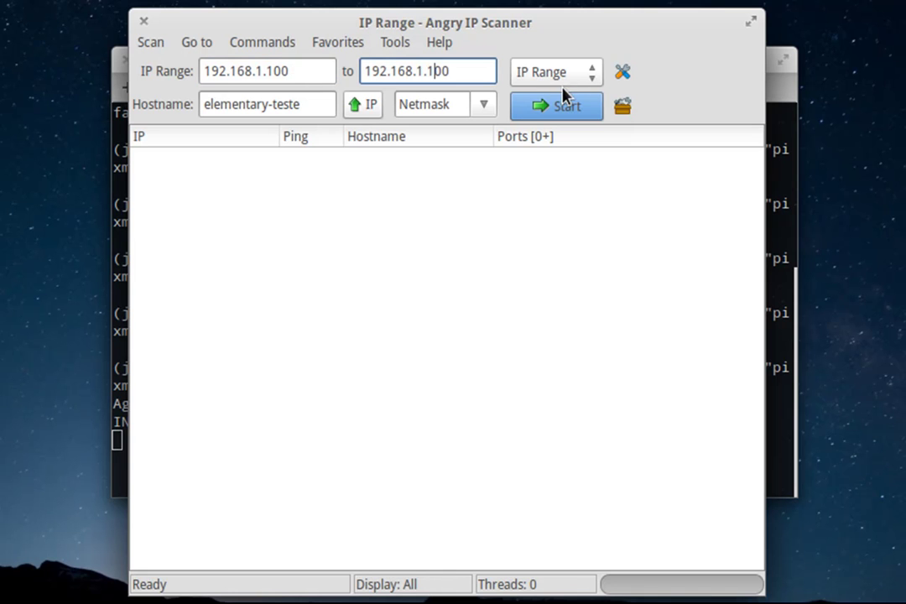
key("BackSpace")
type("2")
left_click(594, 77)
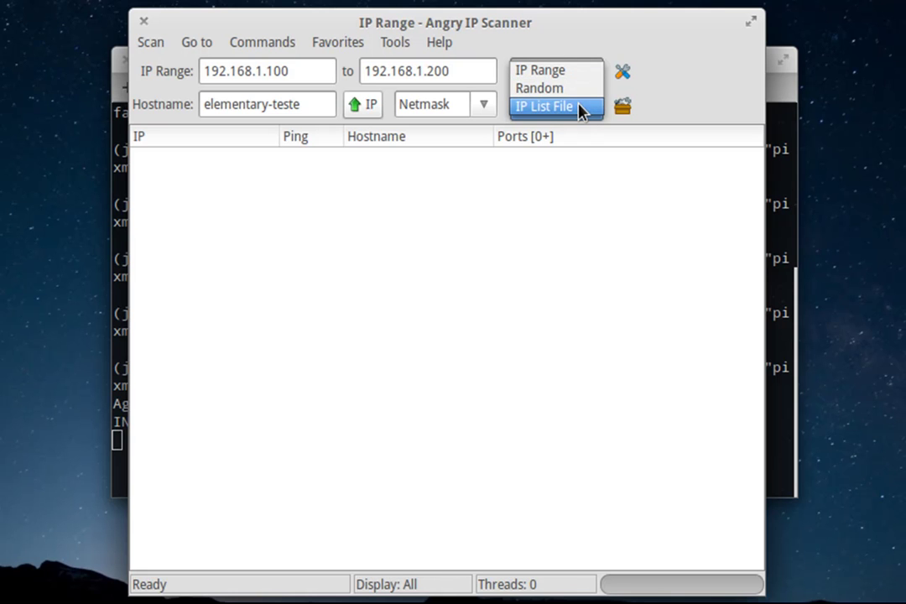
left_click(586, 37)
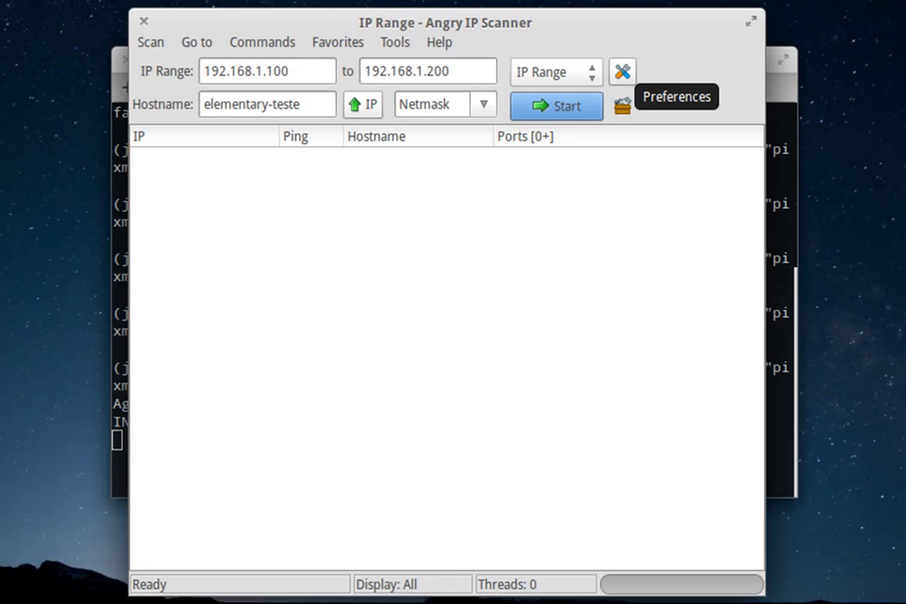
Set the ports to scan to 20-500 and limit the results list to alive hosts only in the scan preferences.
left_click(622, 74)
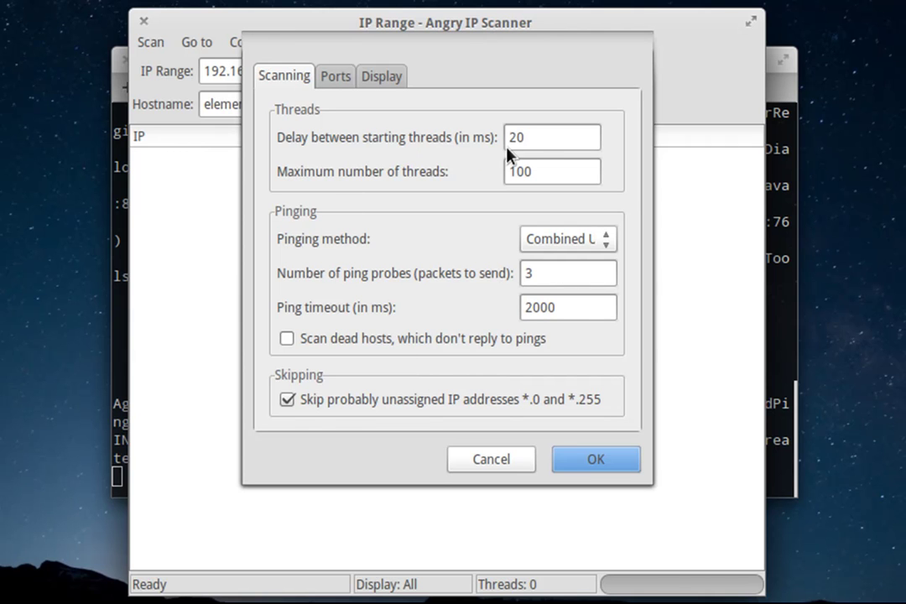
left_click(336, 77)
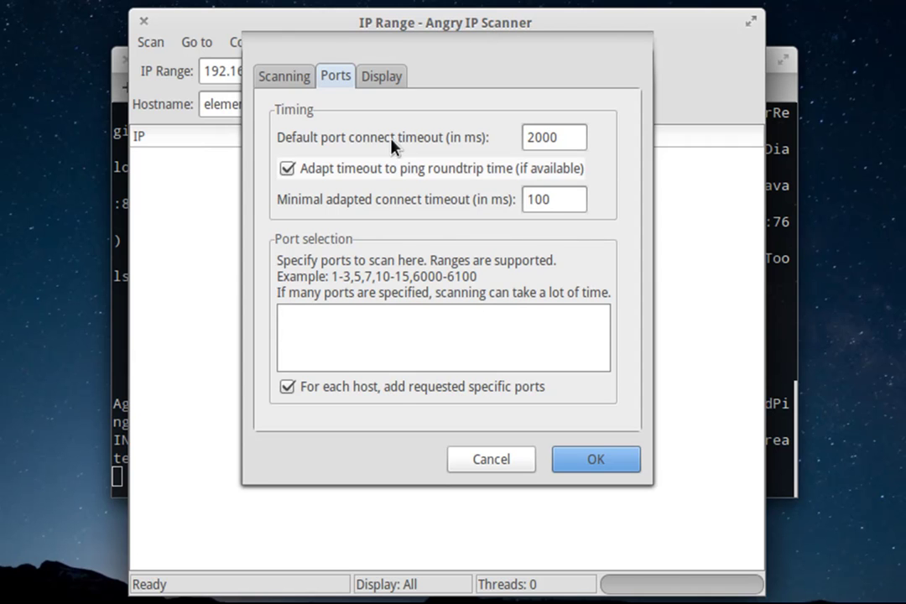
left_click(403, 336)
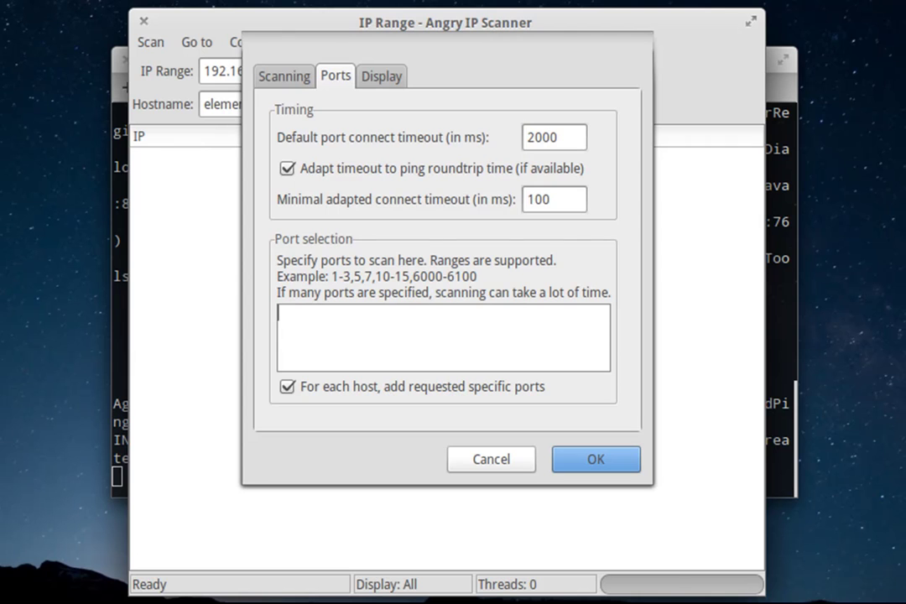
type("20-500")
left_click(381, 77)
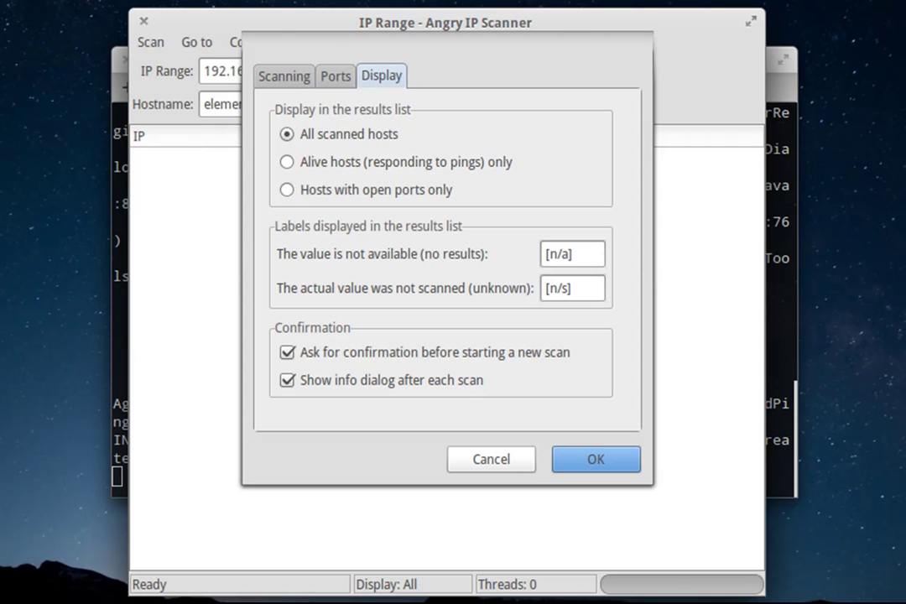
left_click(286, 164)
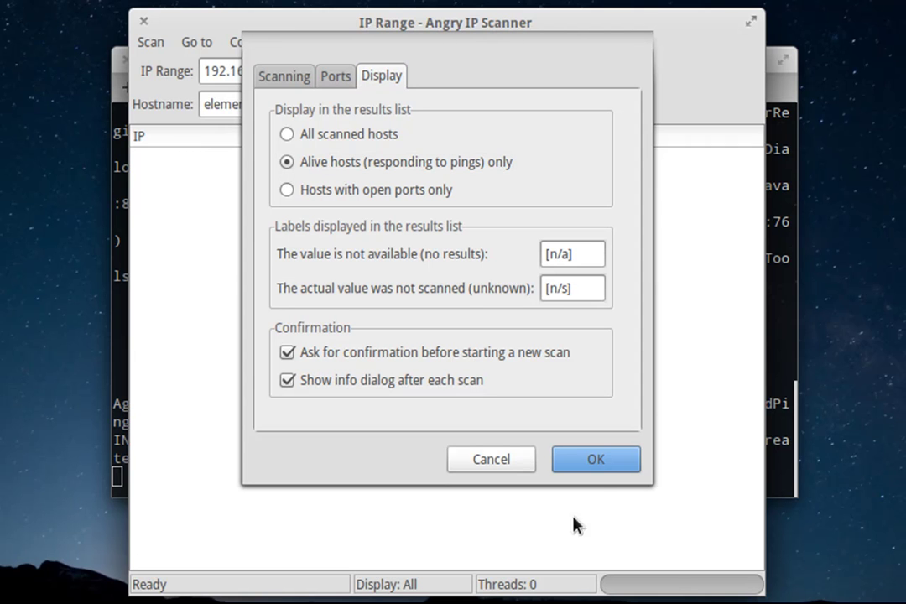
left_click(599, 462)
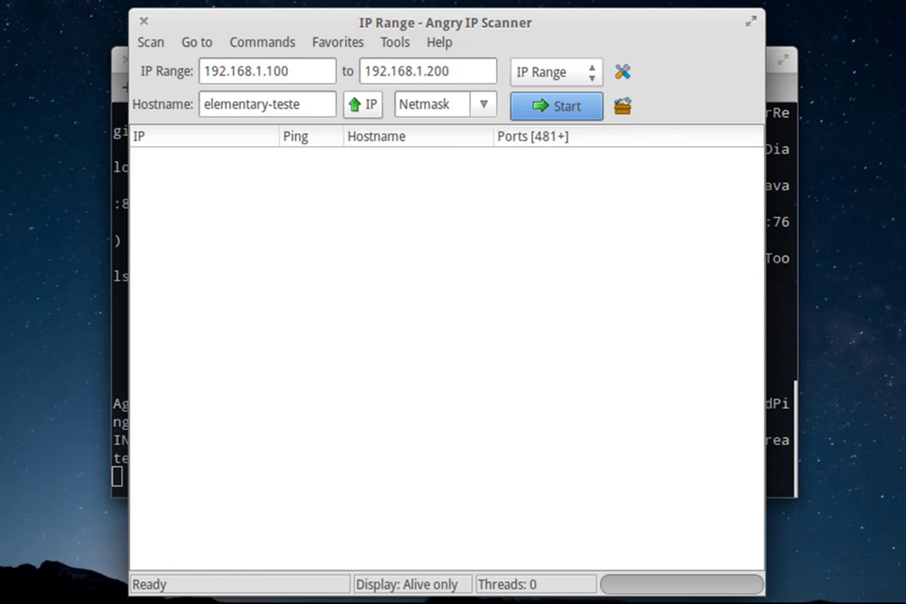
Run the scan of the configured IP range and close its completion summary.
left_click(558, 112)
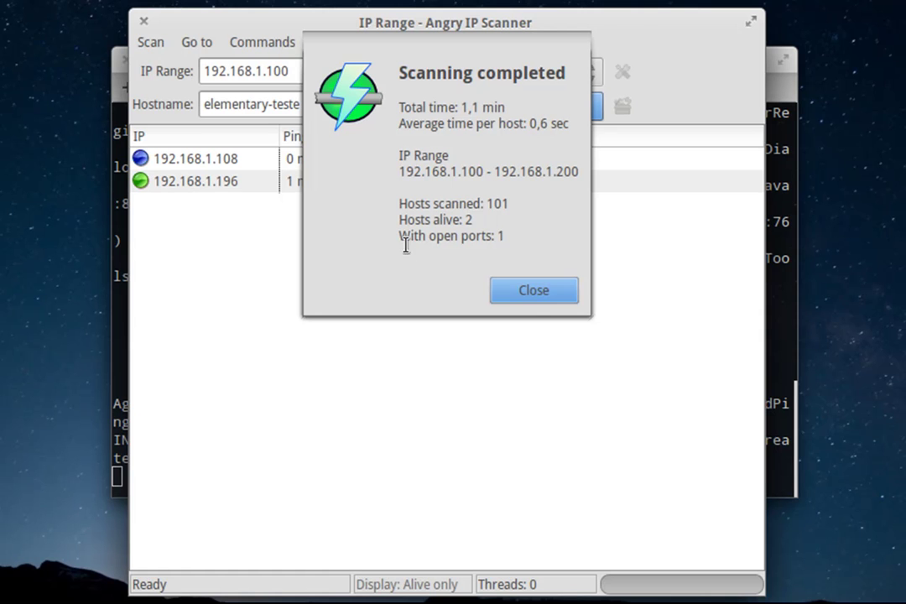
left_click(535, 291)
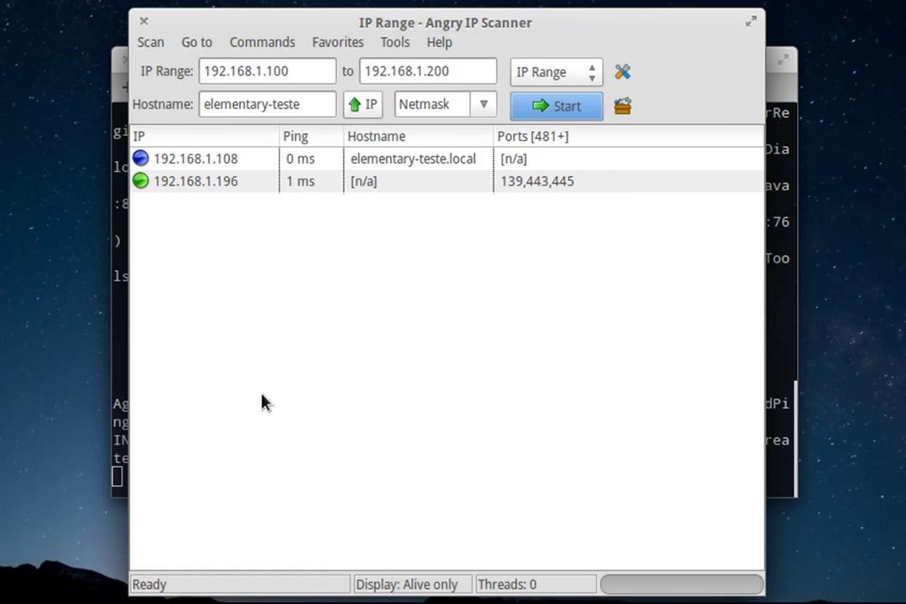
View the details of the scanned host 192.168.1.196, including its open ports, and close the details window.
left_click(238, 166)
left_click(243, 186)
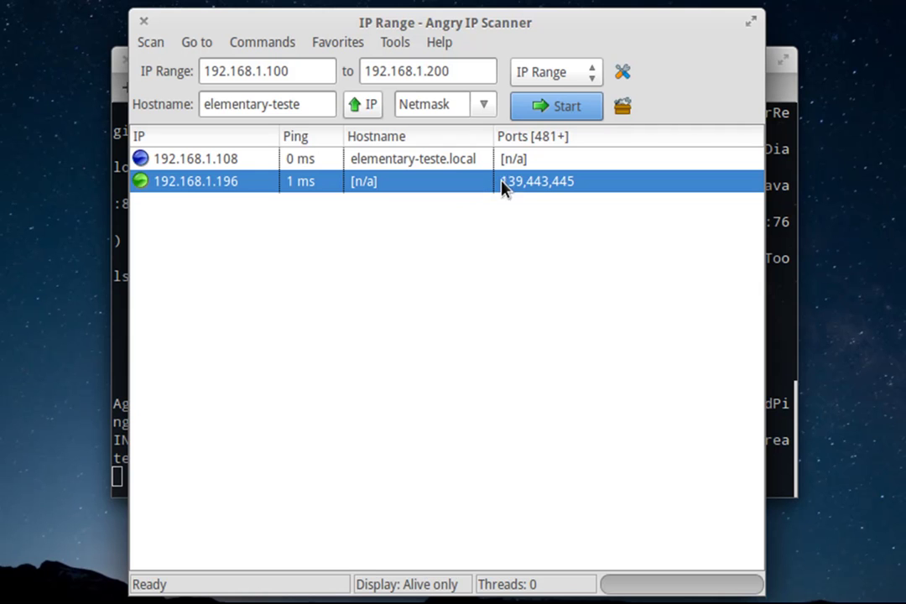
double_click(562, 192)
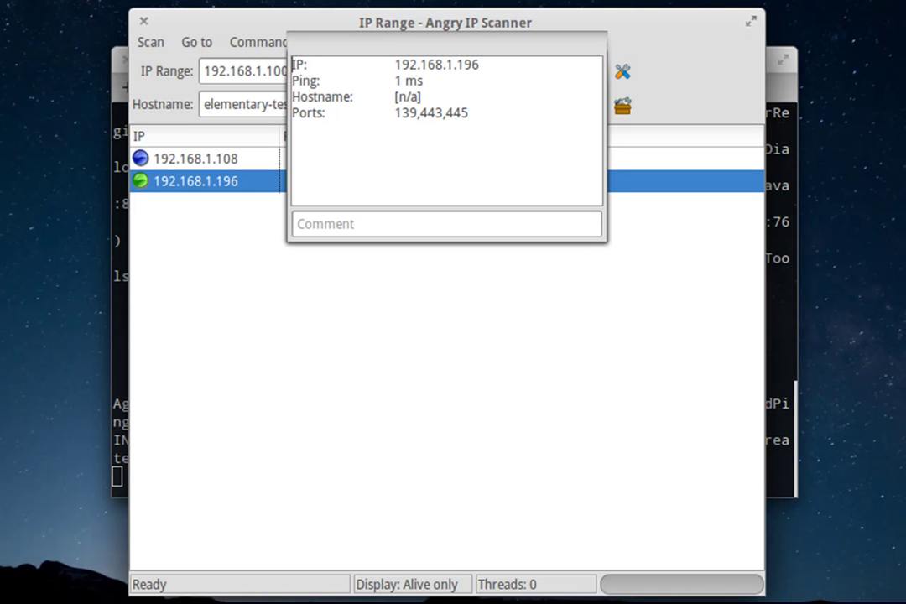
left_click(499, 168)
key("Escape")
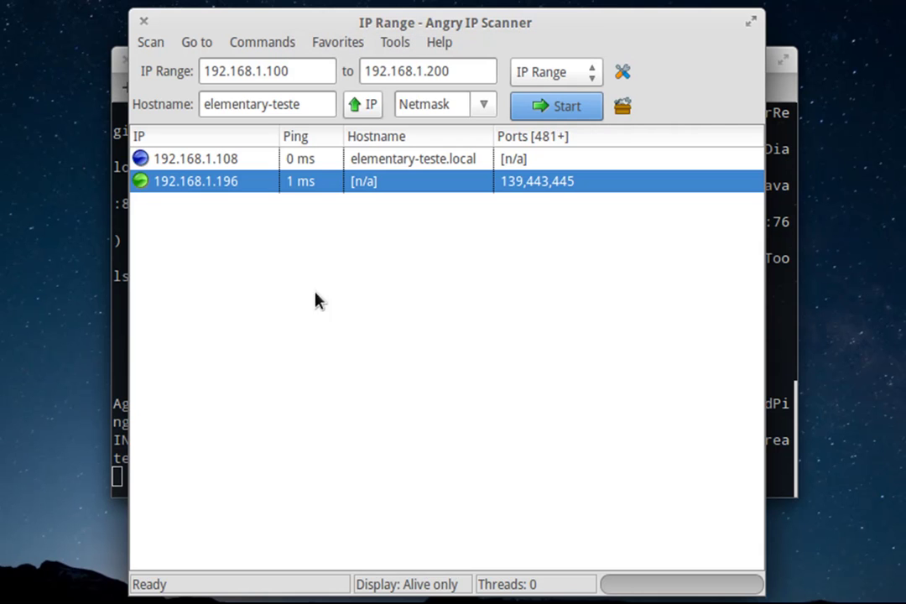
Switch the selection between the two found hosts, then reopen the details of 192.168.1.196 with Show details and close them.
key("Up")
key("Down")
key("Up")
key("Down")
right_click(242, 182)
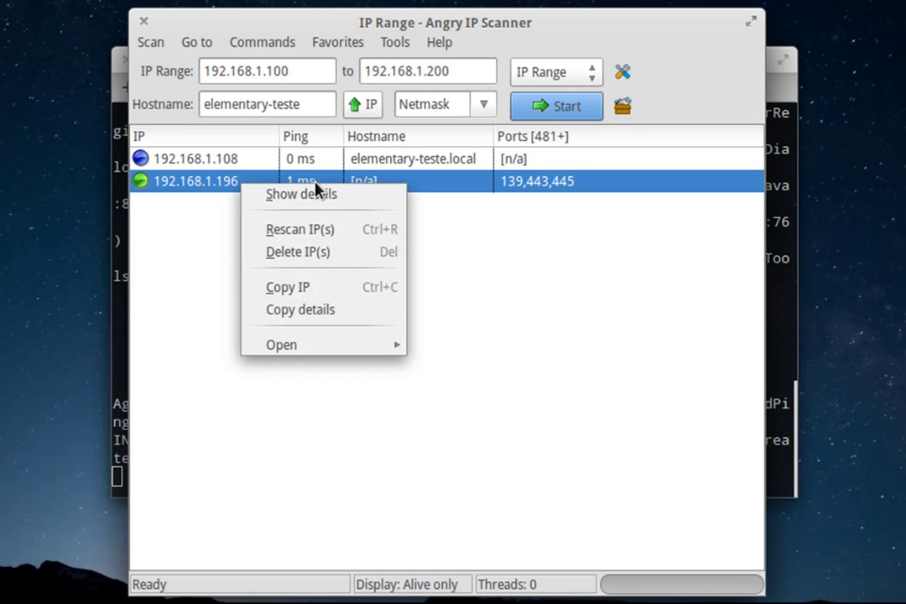
left_click(300, 199)
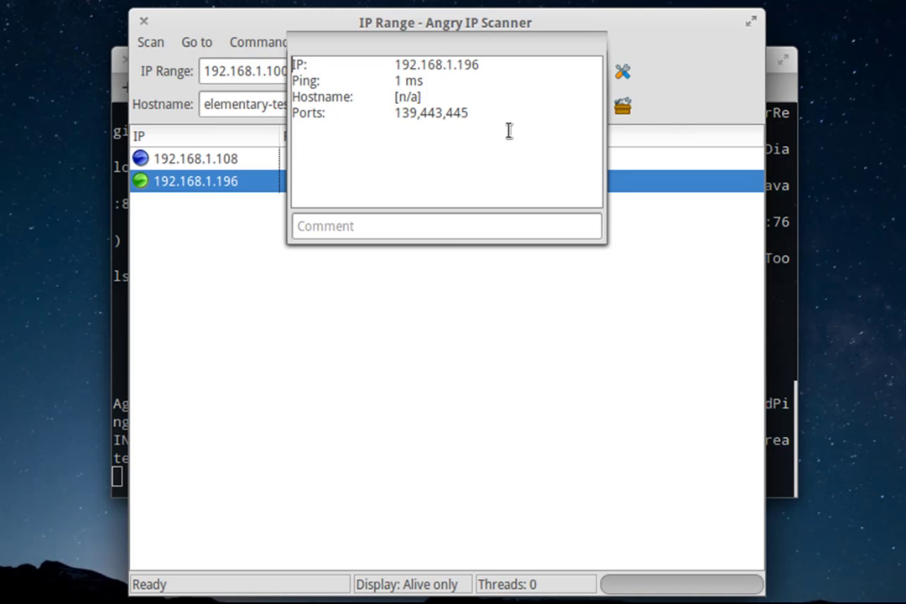
key("Escape")
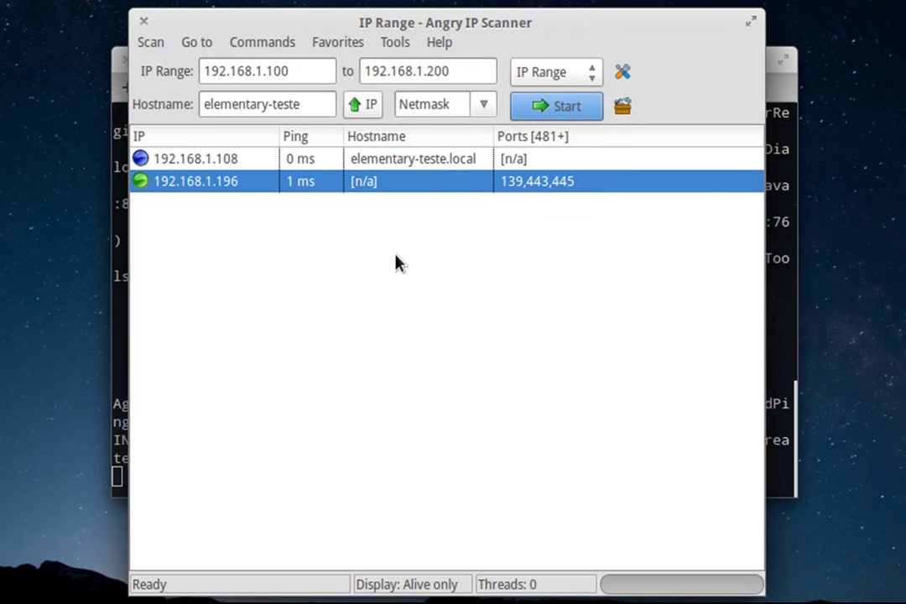
left_click(285, 43)
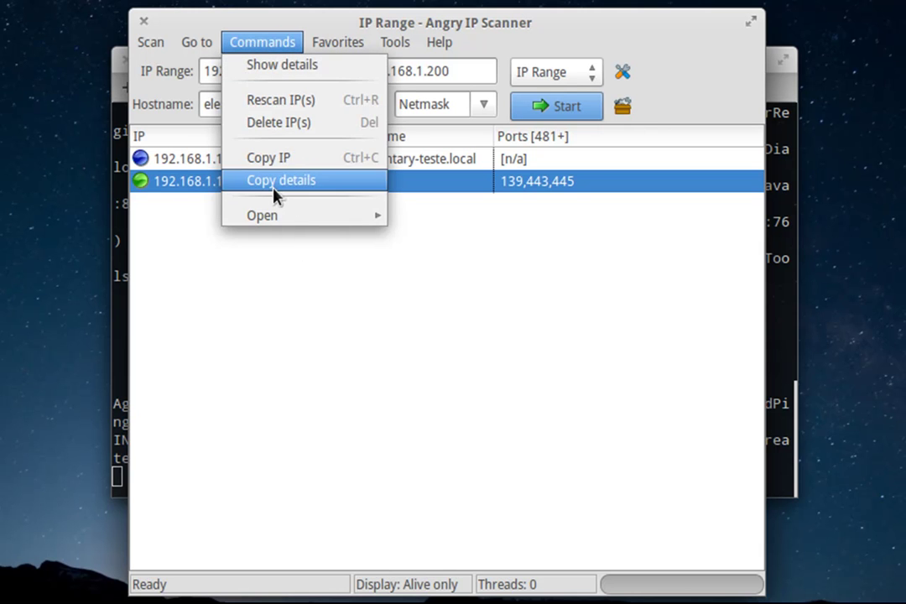
mouse_move(289, 218)
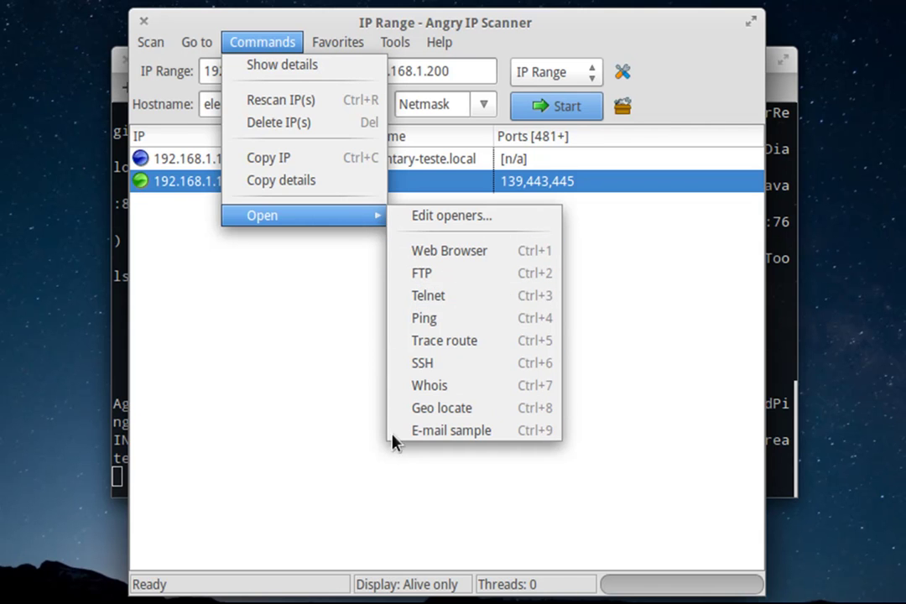
left_click(336, 42)
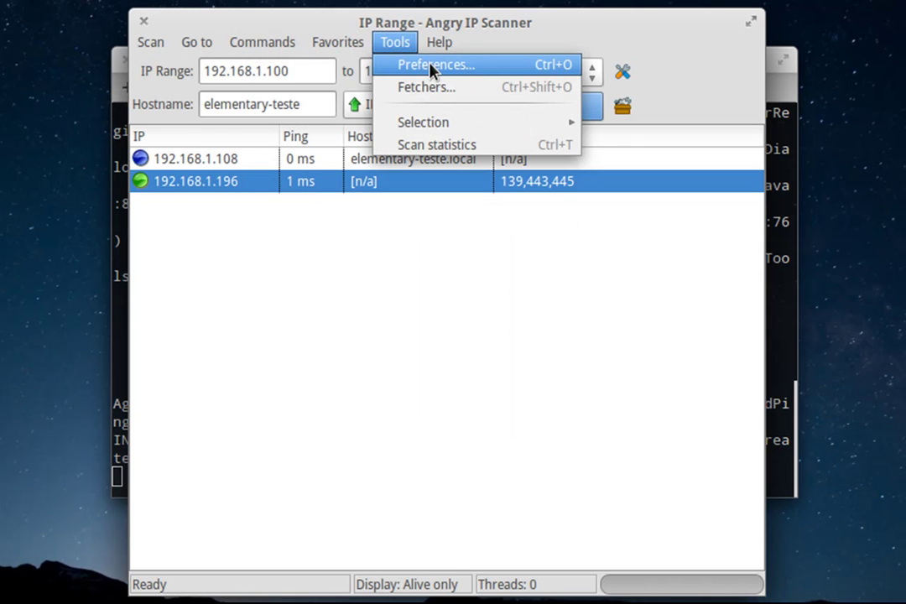
mouse_move(437, 121)
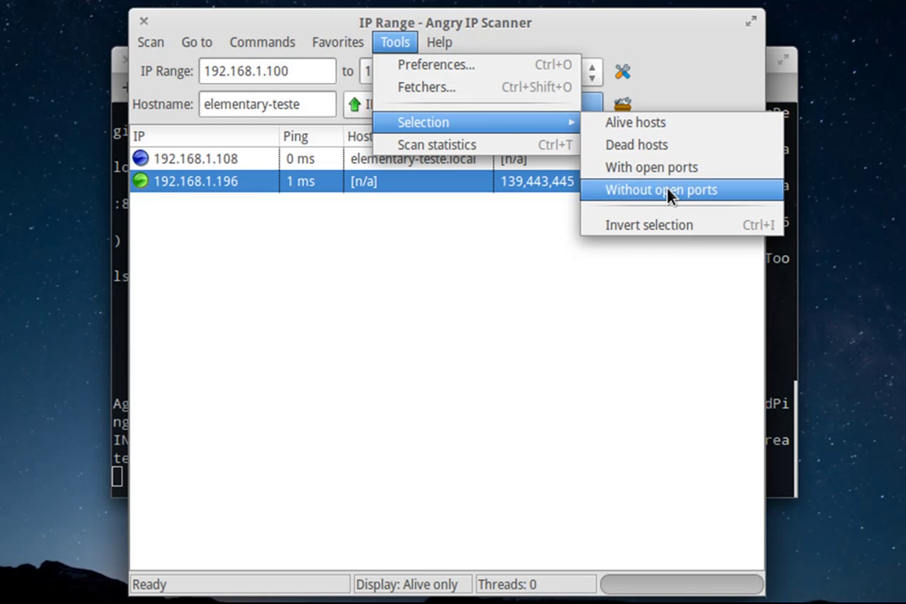
mouse_move(178, 51)
mouse_move(151, 42)
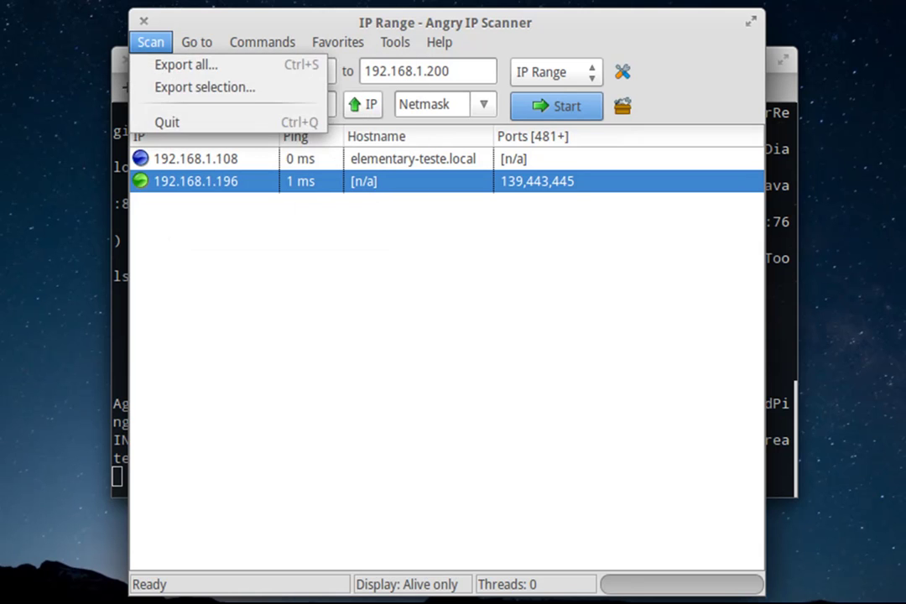
left_click(383, 309)
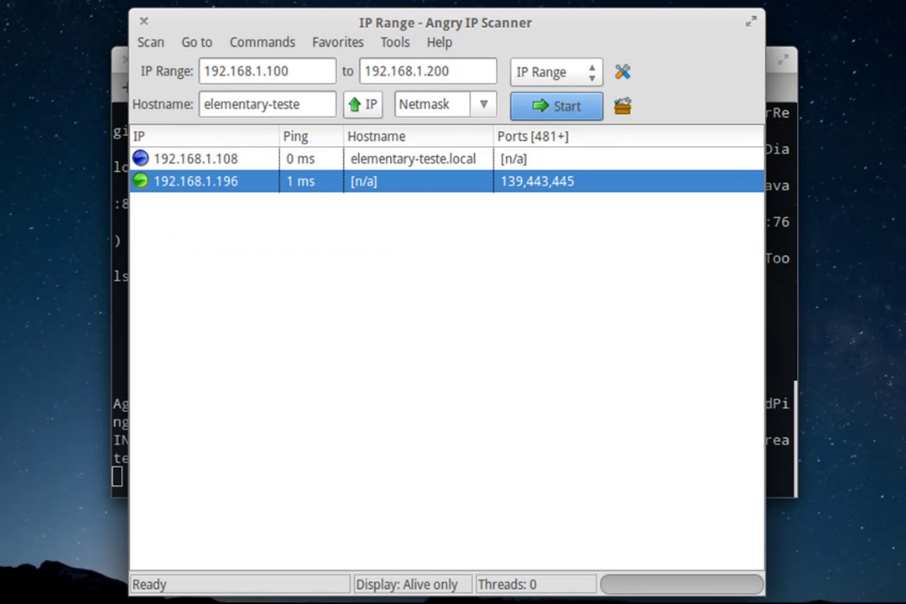